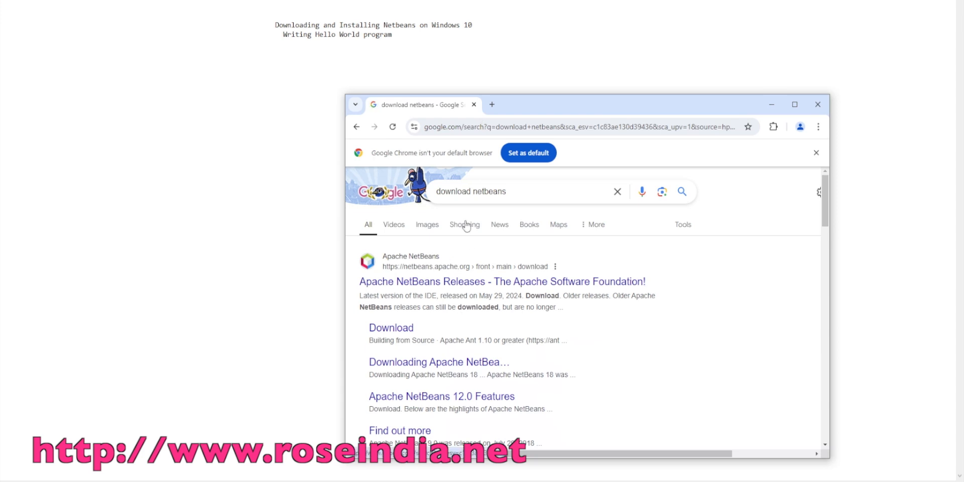
Step: Download the Windows installer Apache-NetBeans-22-bin-windows-x64.exe from the Apache NetBeans website using the suggested mirror
{"action": "left_click", "coordinate": [393, 329]}
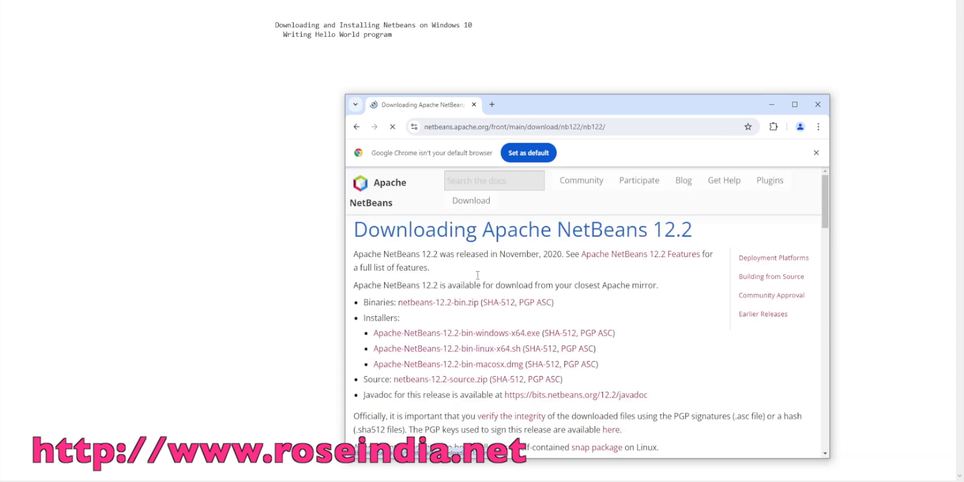
{"action": "left_click_drag", "start_coordinate": [601, 101], "coordinate": [482, 16]}
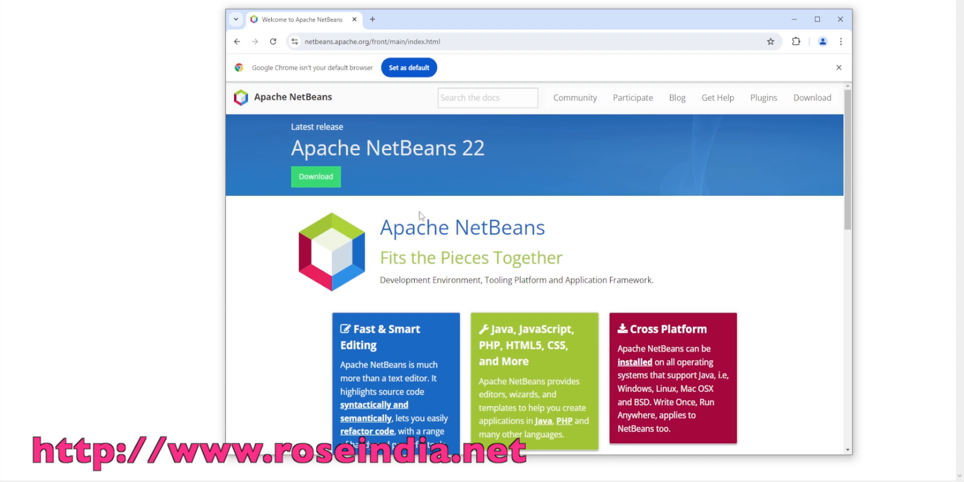
{"action": "left_click", "coordinate": [322, 180]}
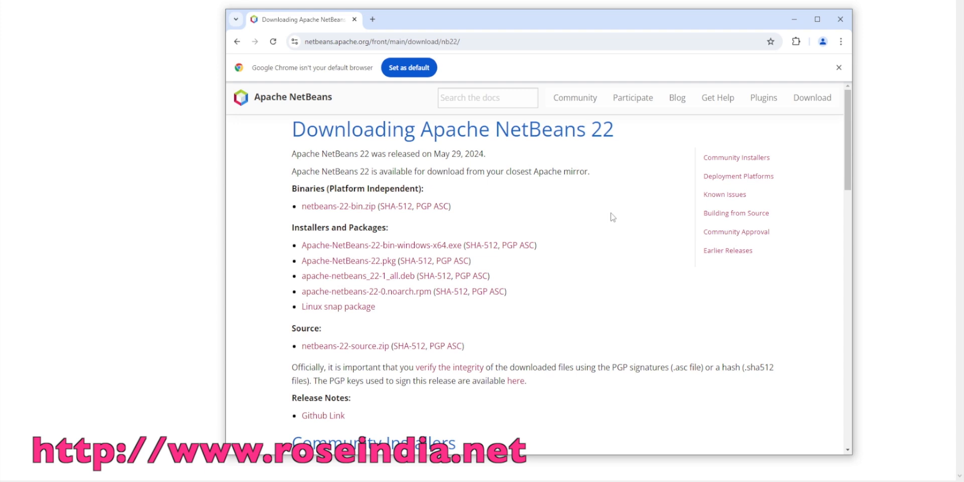
{"action": "left_click", "coordinate": [415, 246]}
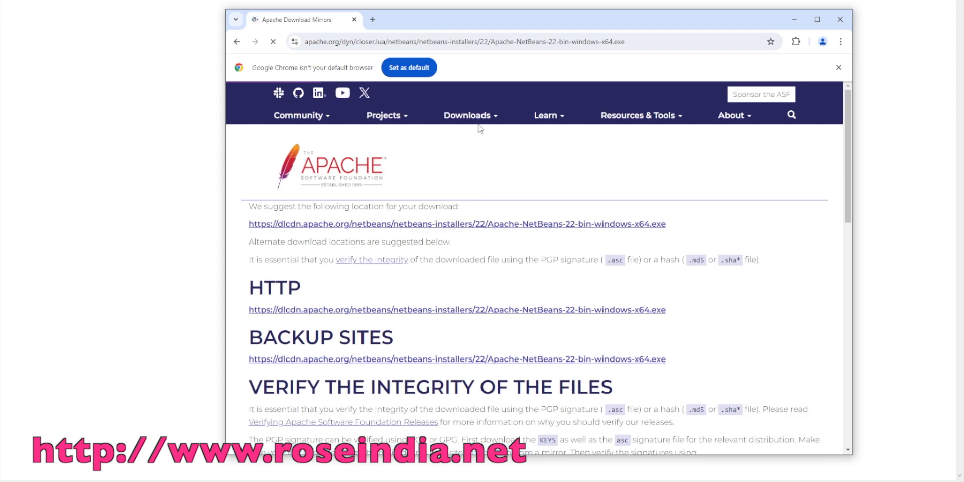
{"action": "left_click", "coordinate": [468, 224]}
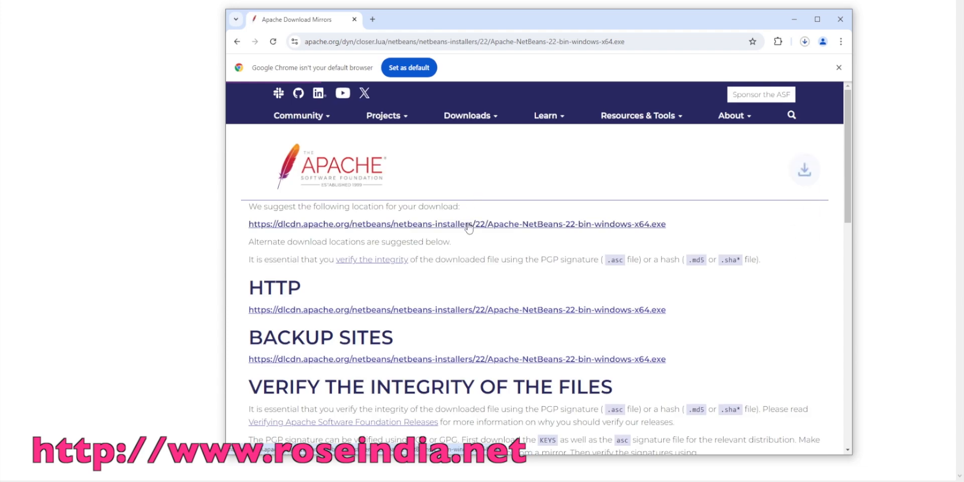
Step: Launch the downloaded Apache NetBeans 22 installer, keep the default packs and accept the license agreement terms
{"action": "left_click", "coordinate": [805, 42]}
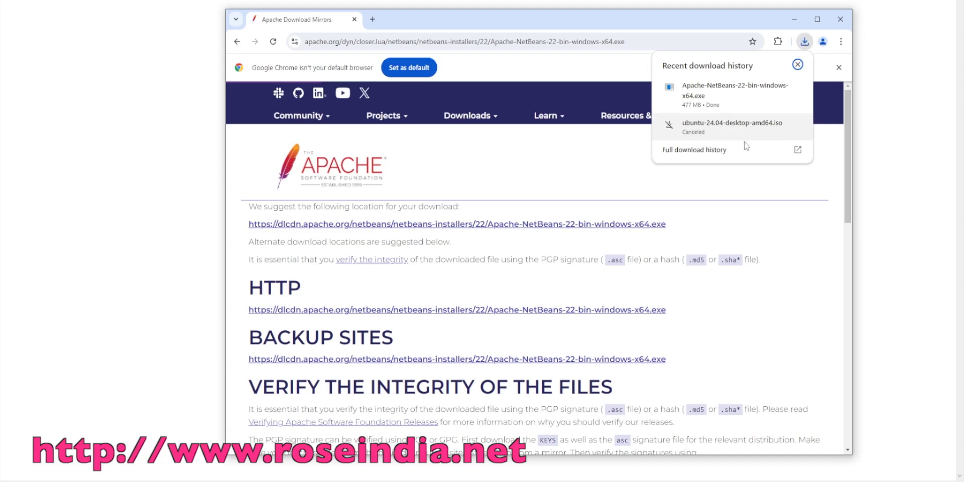
{"action": "left_click", "coordinate": [688, 93]}
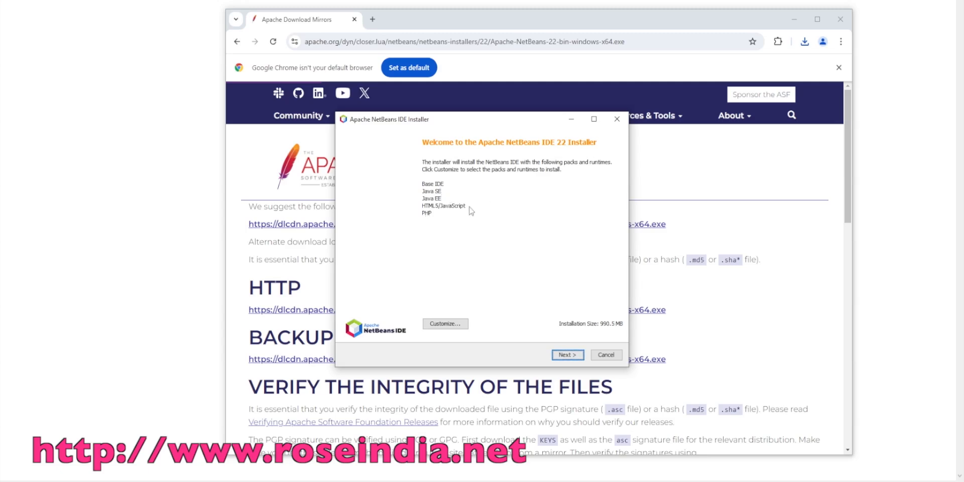
{"action": "left_click", "coordinate": [569, 355]}
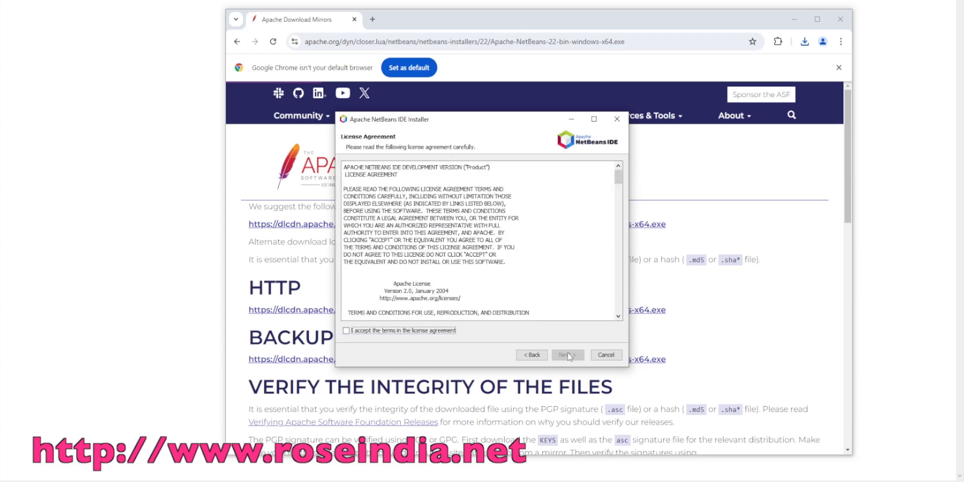
{"action": "left_click_drag", "start_coordinate": [619, 177], "coordinate": [618, 305]}
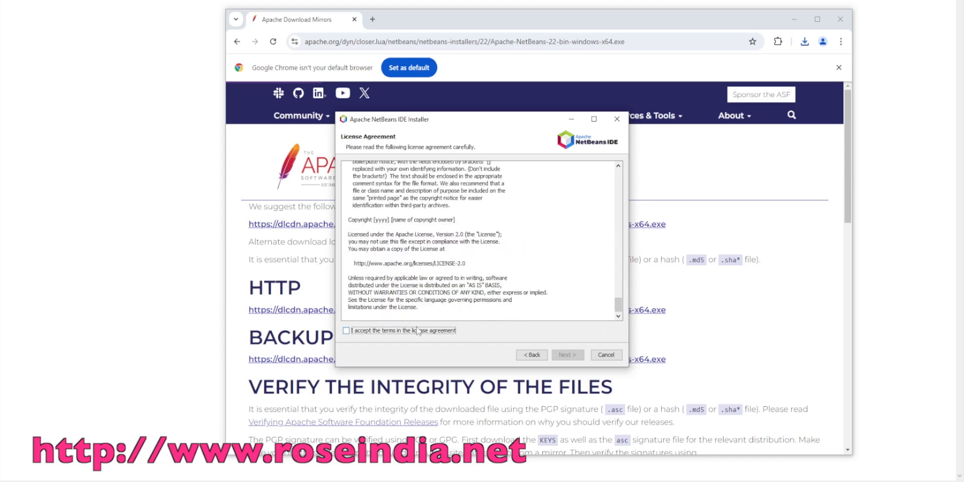
{"action": "left_click", "coordinate": [346, 330]}
{"action": "left_click", "coordinate": [568, 355]}
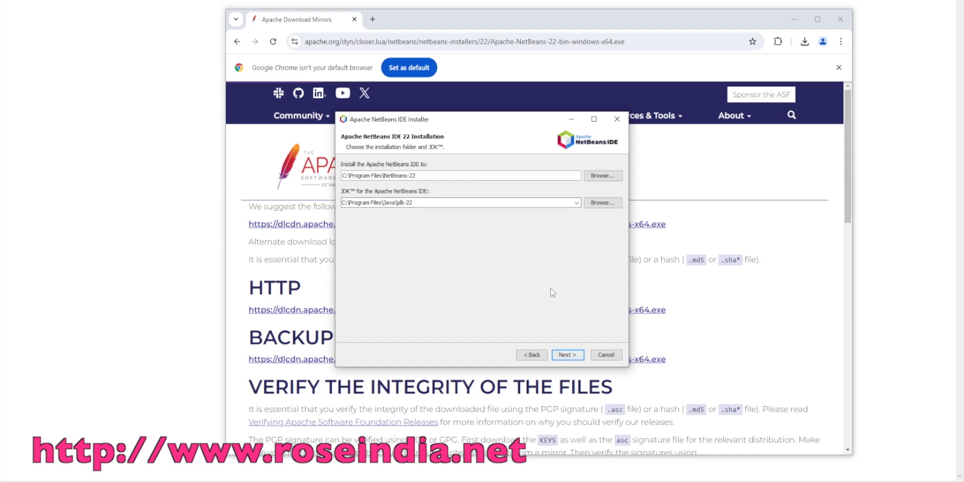
Step: Install NetBeans to C:\Program Files\NetBeans-22 with JDK C:\Program Files\Java\jdk-22, keeping the update check enabled, and finish the setup
{"action": "left_click", "coordinate": [567, 356]}
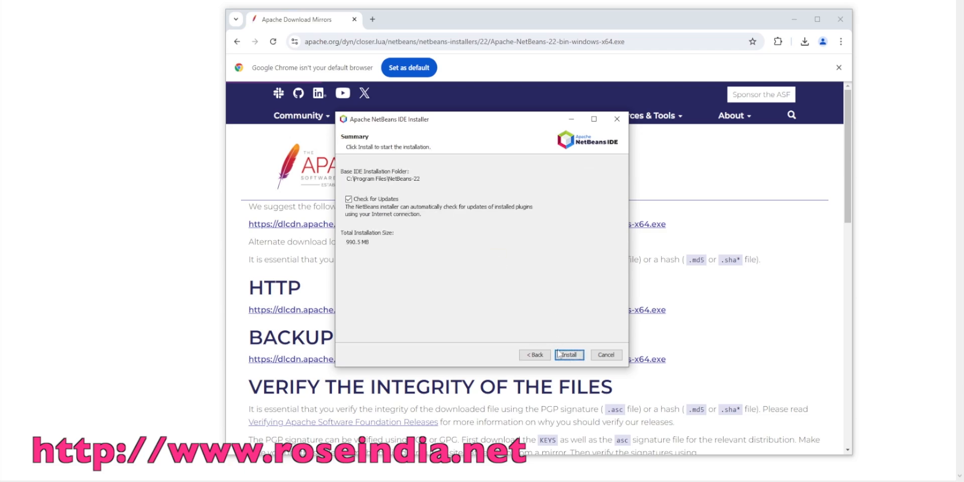
{"action": "left_click", "coordinate": [569, 355]}
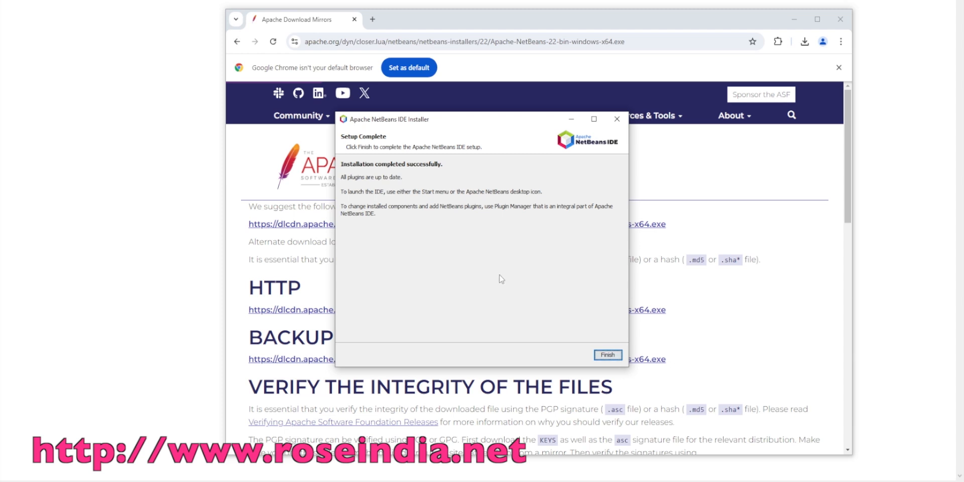
{"action": "left_click", "coordinate": [607, 356]}
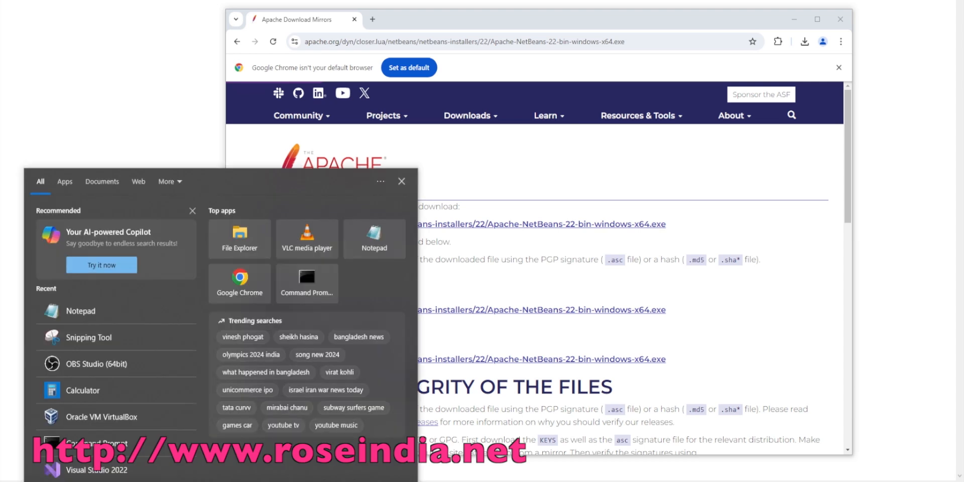
{"action": "type", "text": "neat"}
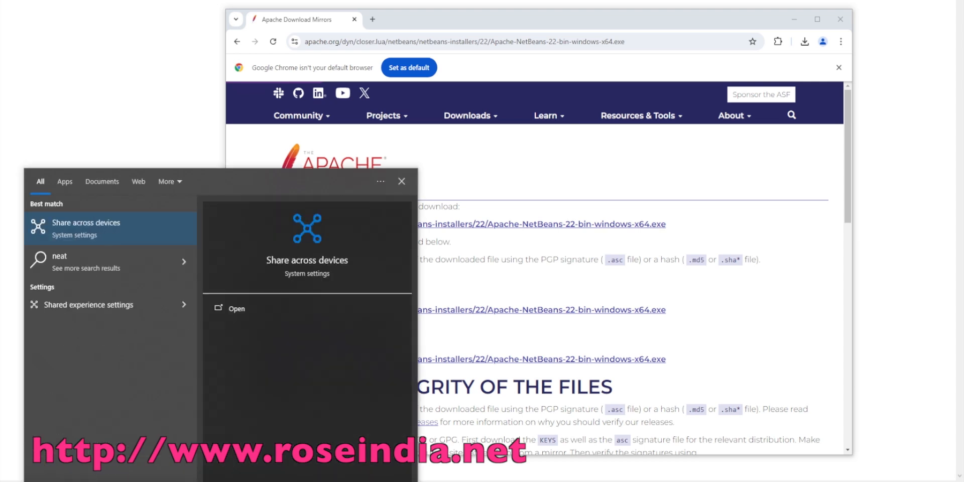
{"action": "key", "text": "BackSpace"}
{"action": "key", "text": "BackSpace"}
{"action": "type", "text": "te"}
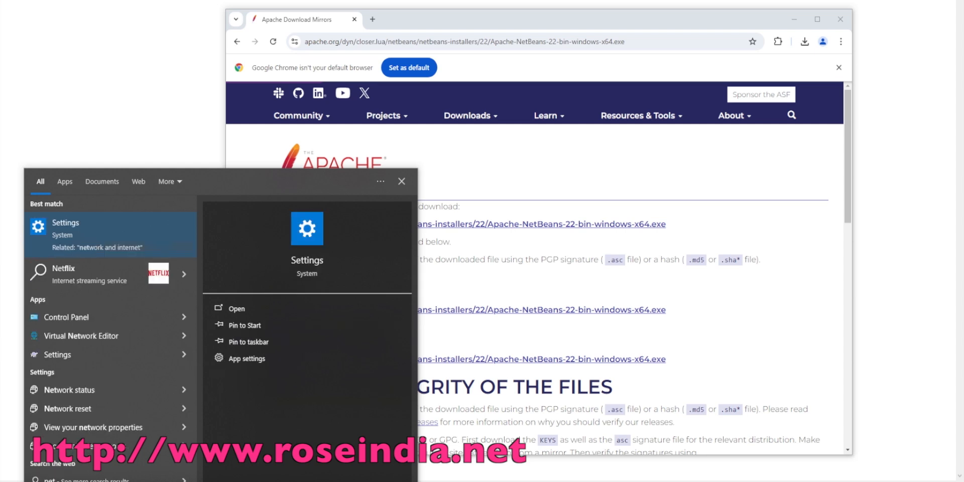
{"action": "type", "text": "ba"}
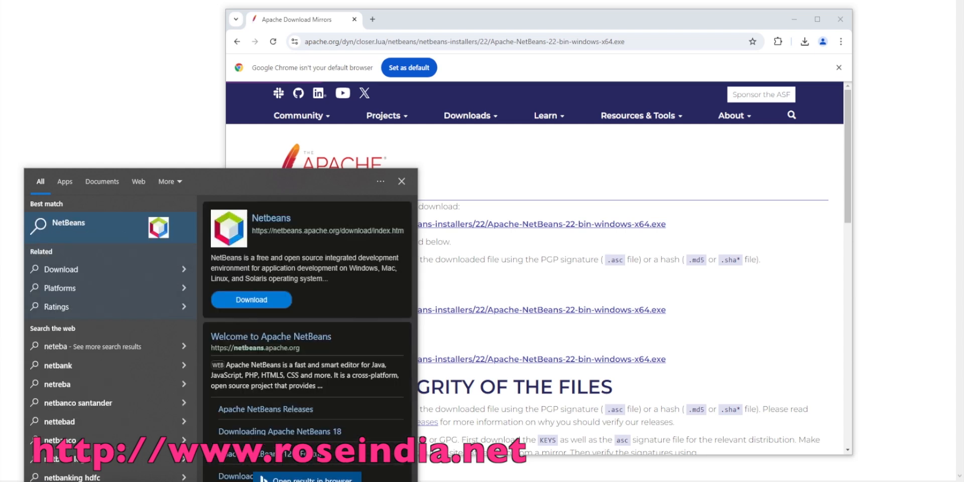
{"action": "key", "text": "BackSpace"}
{"action": "key", "text": "BackSpace"}
{"action": "key", "text": "BackSpace"}
{"action": "key", "text": "BackSpace"}
{"action": "key", "text": "BackSpace"}
{"action": "key", "text": "BackSpace"}
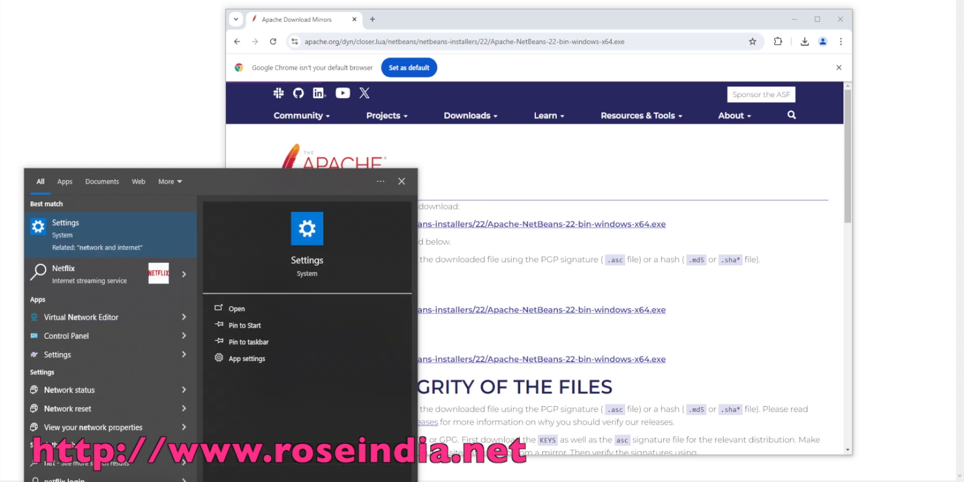
Step: Search Windows for "apache", launch Apache NetBeans IDE 22 and minimize the browser window behind it
{"action": "type", "text": "apache"}
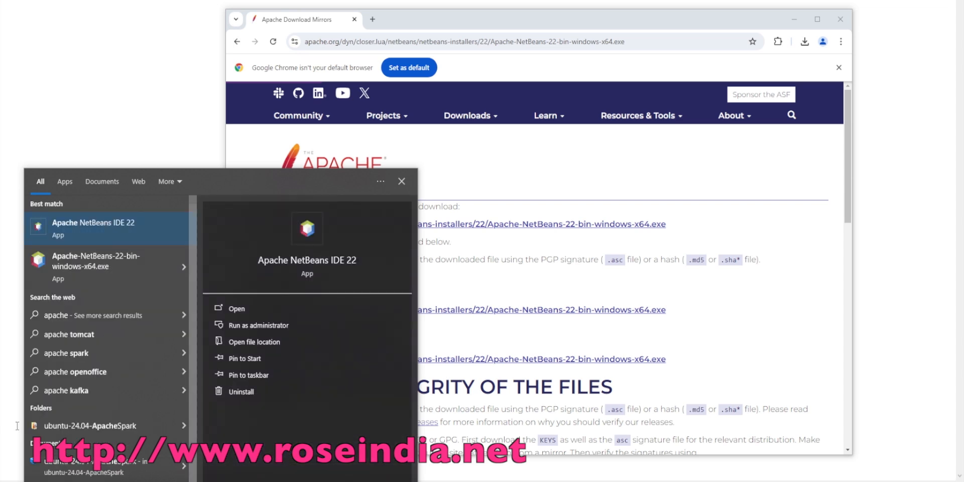
{"action": "left_click", "coordinate": [83, 227]}
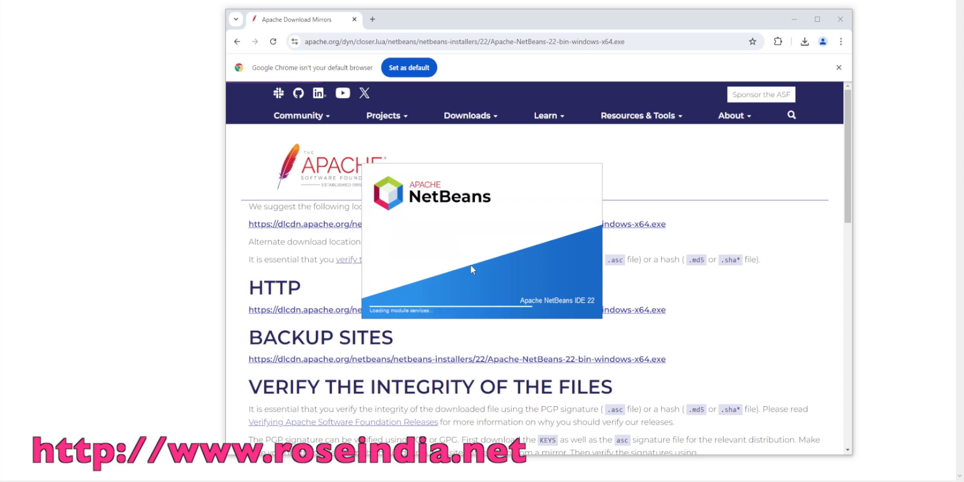
{"action": "left_click", "coordinate": [794, 19]}
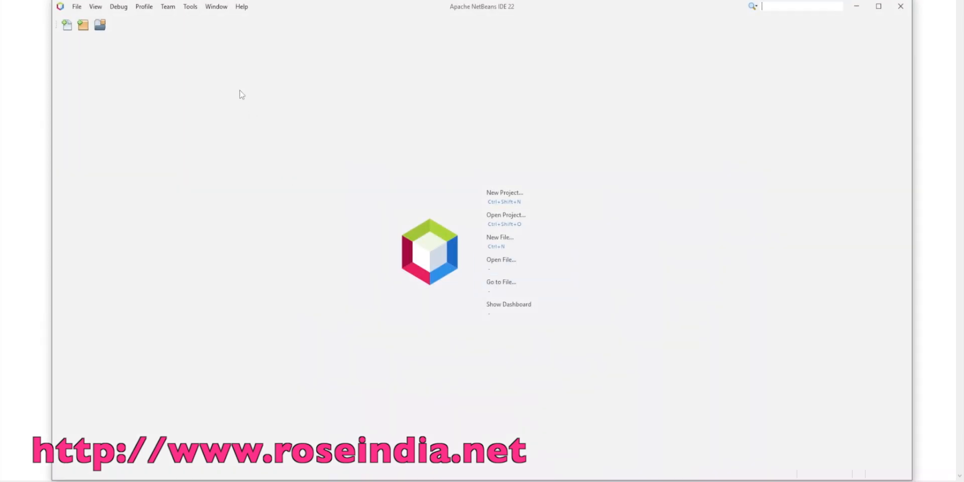
{"action": "left_click_drag", "start_coordinate": [474, 10], "coordinate": [472, 0]}
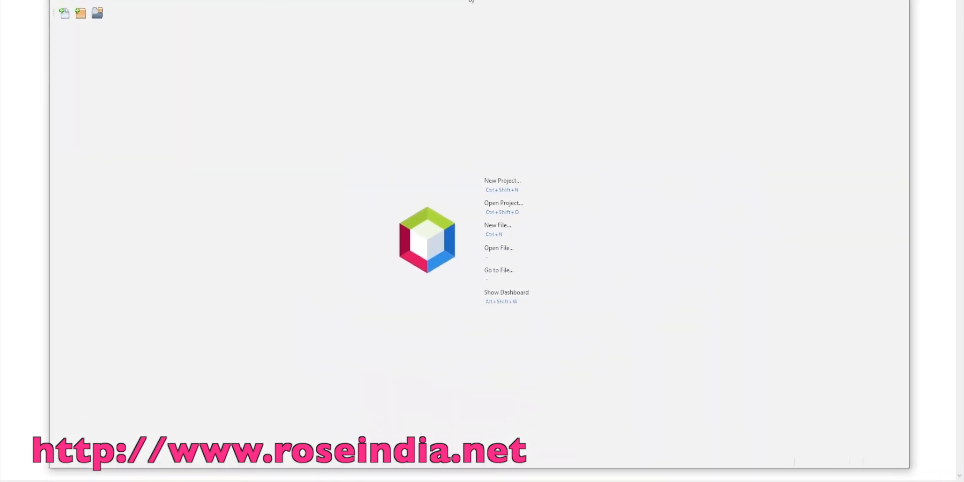
Step: Start a new project of the type Java Application in the Java with Maven category
{"action": "left_click", "coordinate": [504, 192]}
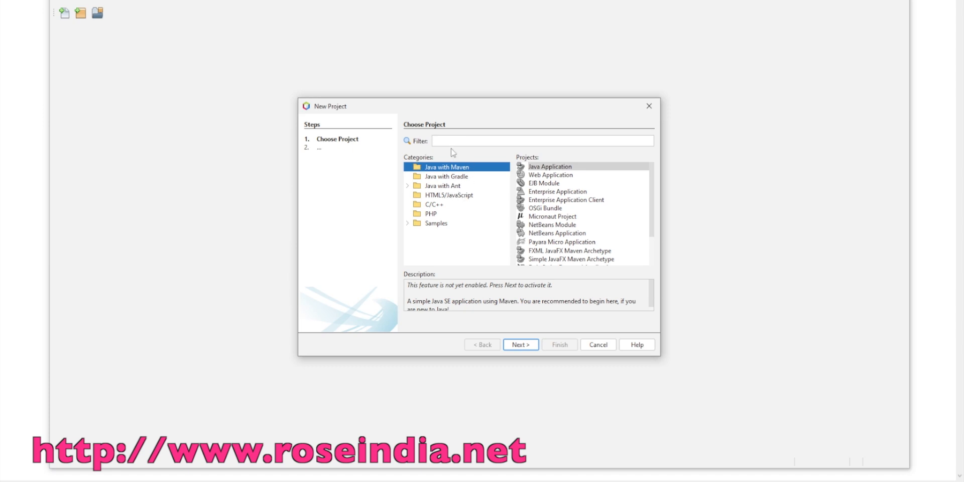
{"action": "left_click", "coordinate": [543, 167]}
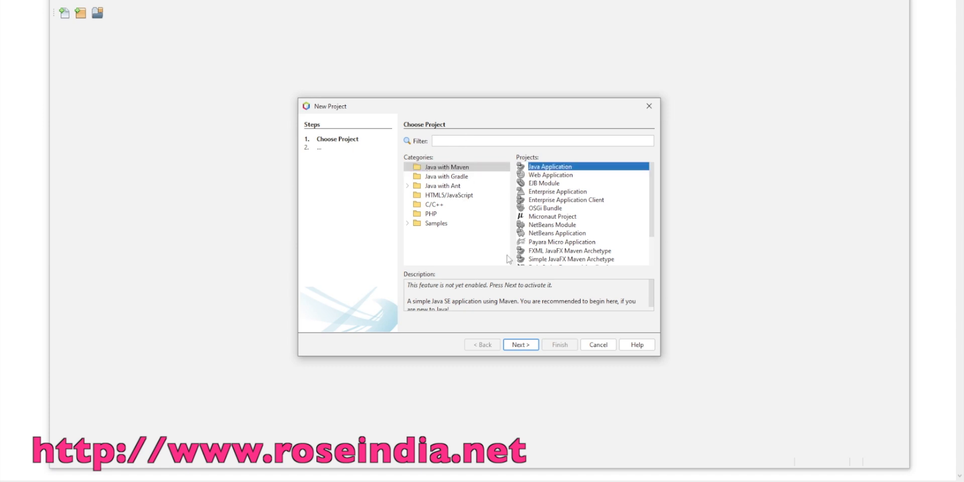
{"action": "left_click", "coordinate": [519, 346]}
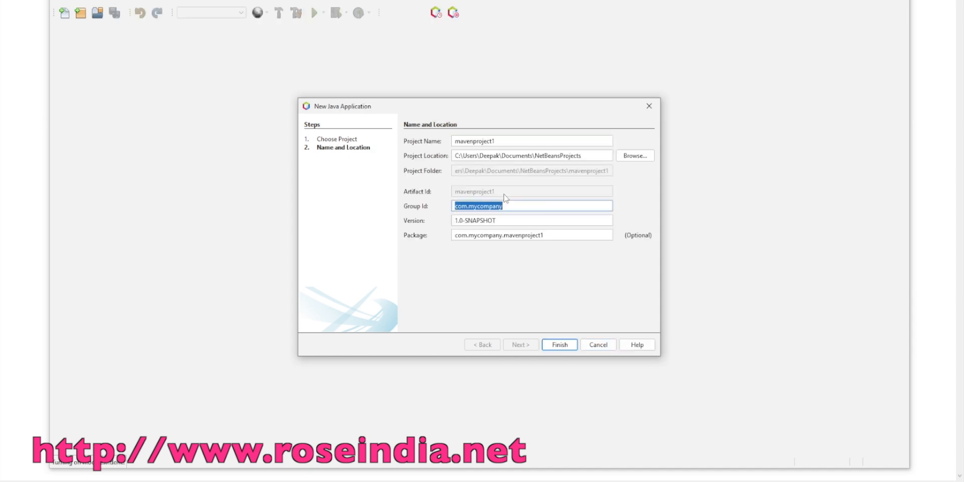
Step: Name the project myfirstproject, keep the other default settings and create it
{"action": "left_click", "coordinate": [507, 139]}
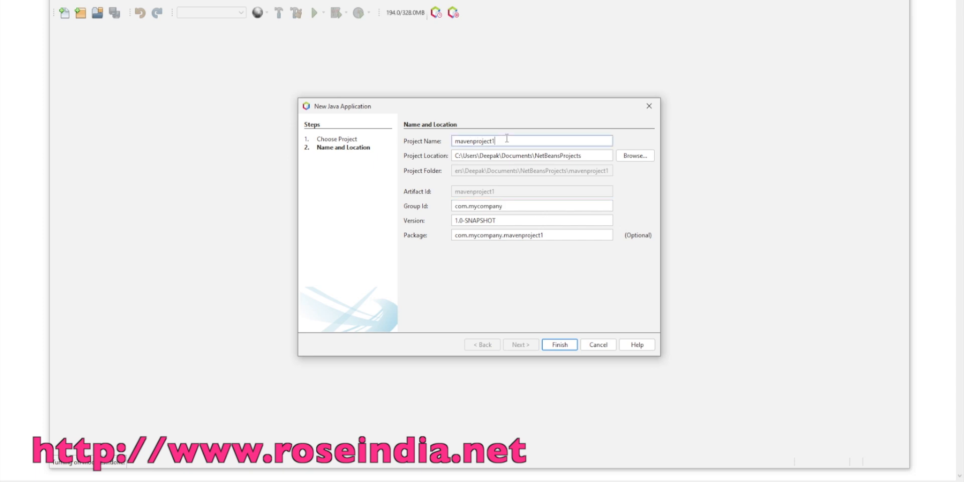
{"action": "key", "text": "BackSpace"}
{"action": "key", "text": "BackSpace"}
{"action": "key", "text": "BackSpace"}
{"action": "key", "text": "BackSpace"}
{"action": "key", "text": "BackSpace"}
{"action": "key", "text": "BackSpace"}
{"action": "key", "text": "BackSpace"}
{"action": "key", "text": "BackSpace"}
{"action": "key", "text": "BackSpace"}
{"action": "key", "text": "BackSpace"}
{"action": "key", "text": "BackSpace"}
{"action": "key", "text": "BackSpace"}
{"action": "key", "text": "BackSpace"}
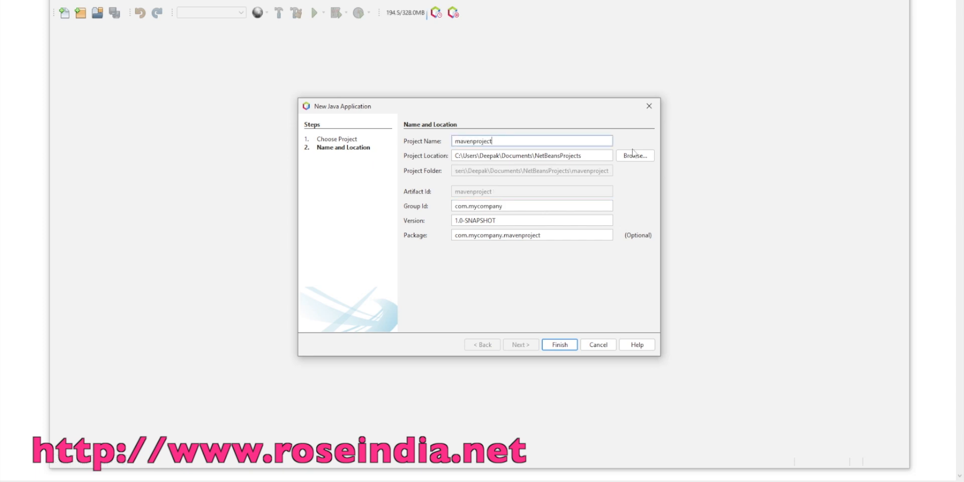
{"action": "type", "text": "m"}
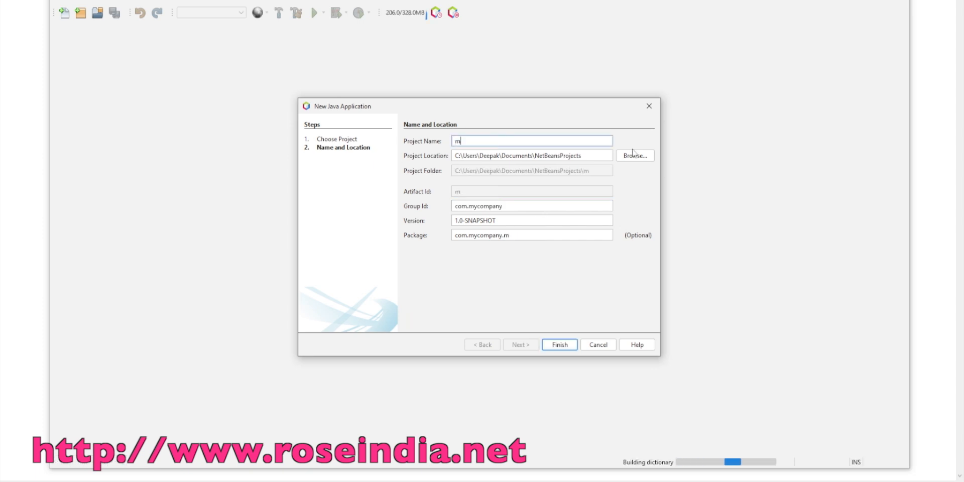
{"action": "type", "text": "yfirstproject"}
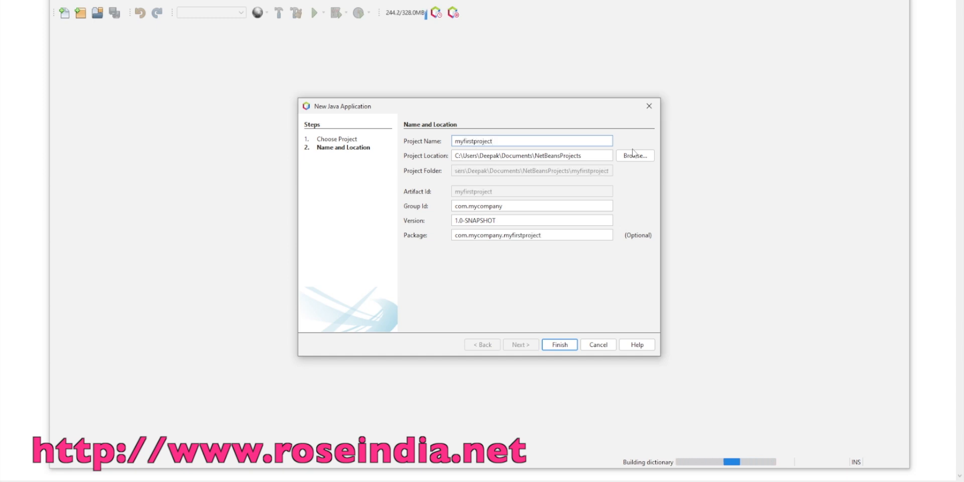
{"action": "left_click", "coordinate": [562, 345]}
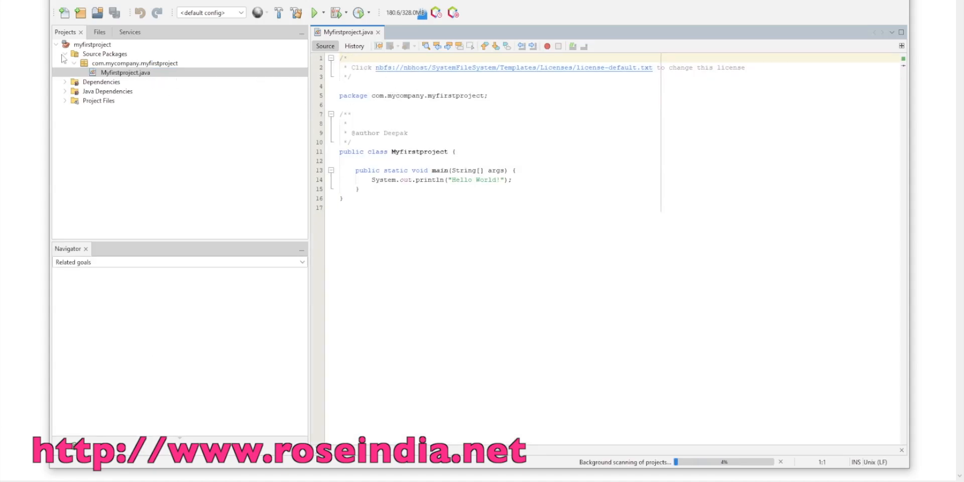
Step: Examine the generated Myfirstproject.java code: the class declaration, the main method's signature and the println statement
{"action": "left_click", "coordinate": [413, 160]}
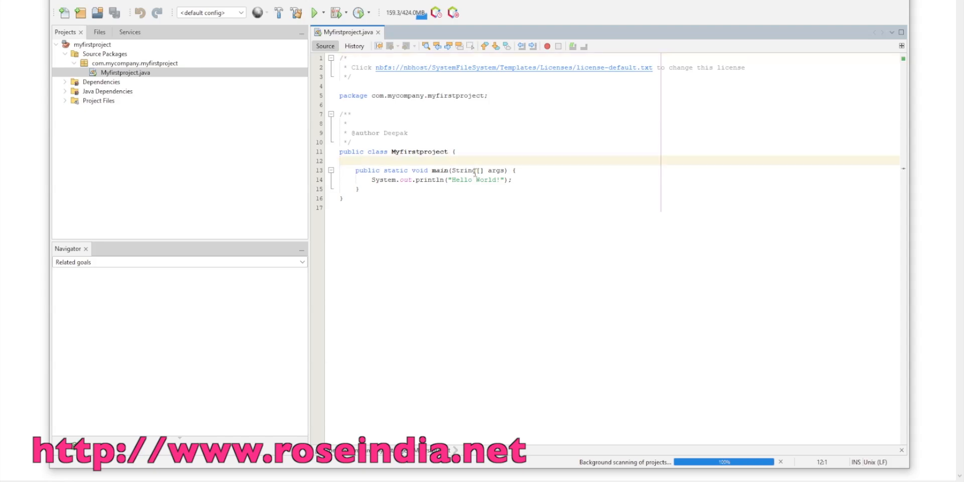
{"action": "double_click", "coordinate": [415, 151]}
{"action": "left_click", "coordinate": [407, 161]}
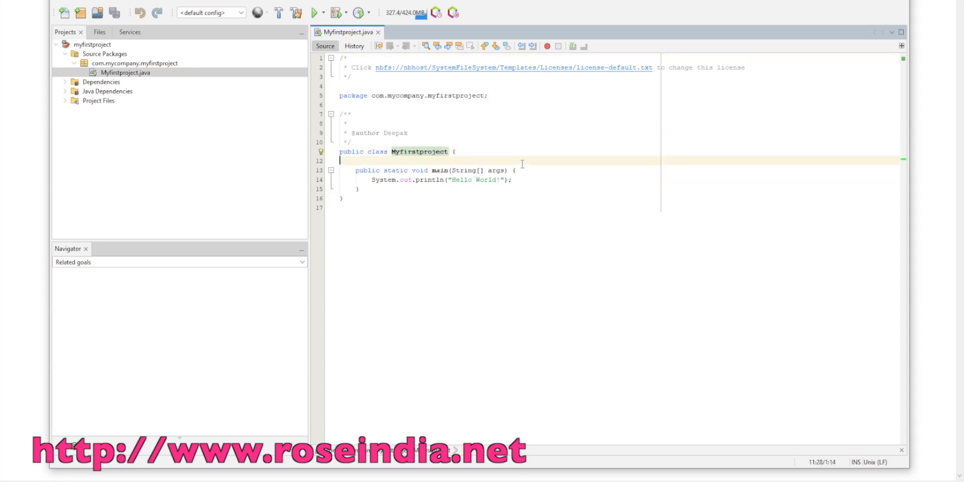
{"action": "left_click", "coordinate": [368, 170]}
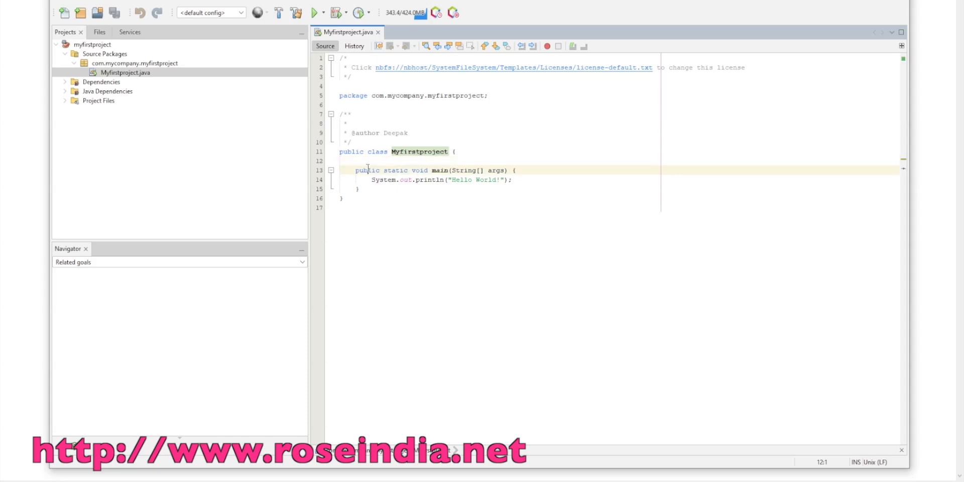
{"action": "left_click", "coordinate": [392, 171]}
{"action": "left_click", "coordinate": [434, 170]}
{"action": "left_click", "coordinate": [457, 170]}
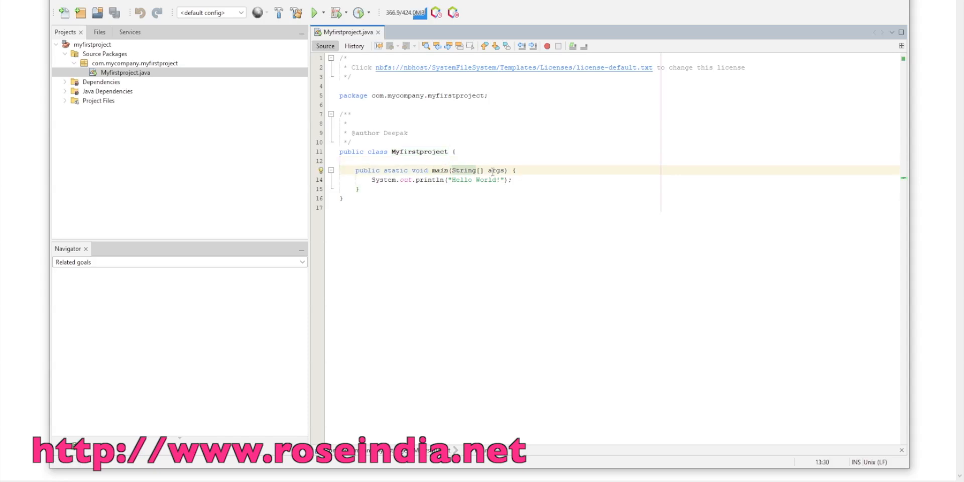
{"action": "left_click", "coordinate": [384, 180]}
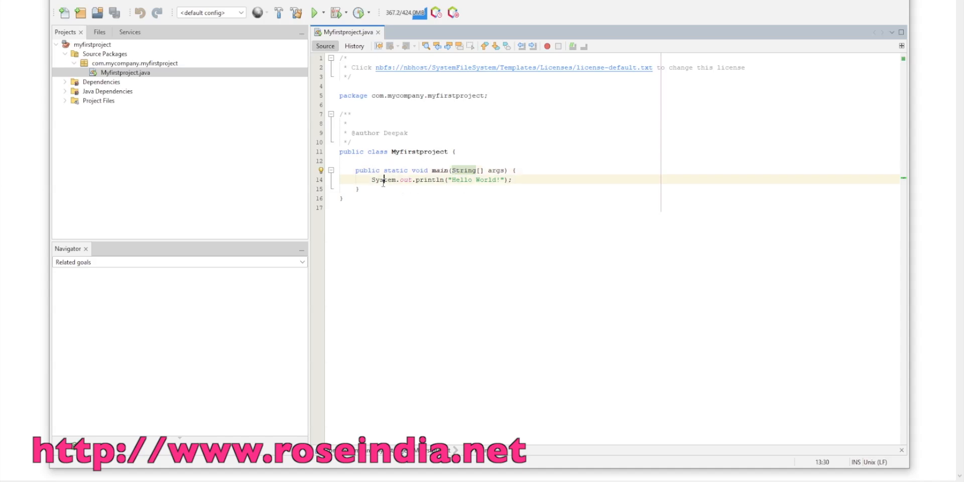
{"action": "left_click", "coordinate": [519, 180]}
{"action": "right_click", "coordinate": [388, 381]}
{"action": "left_click", "coordinate": [362, 350]}
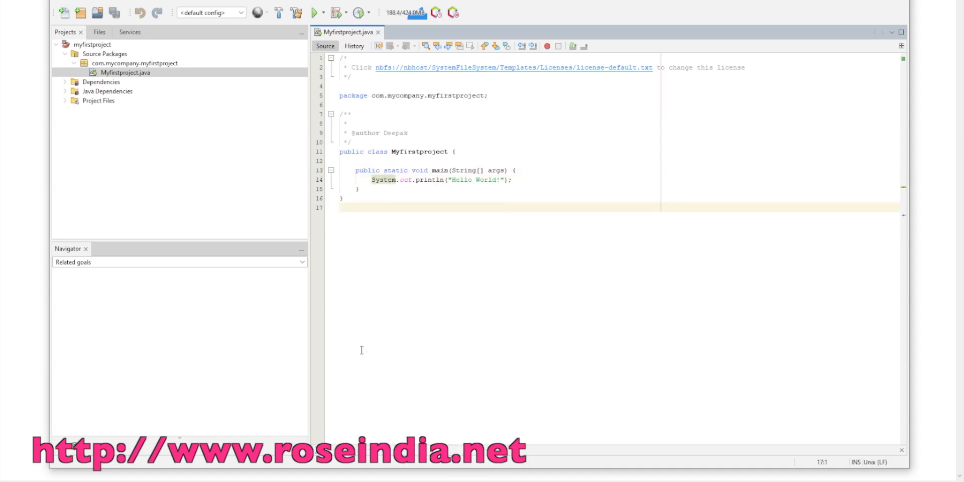
Step: Run myfirstproject and inspect the text it prints in the temporarily enlarged output area
{"action": "left_click", "coordinate": [315, 13]}
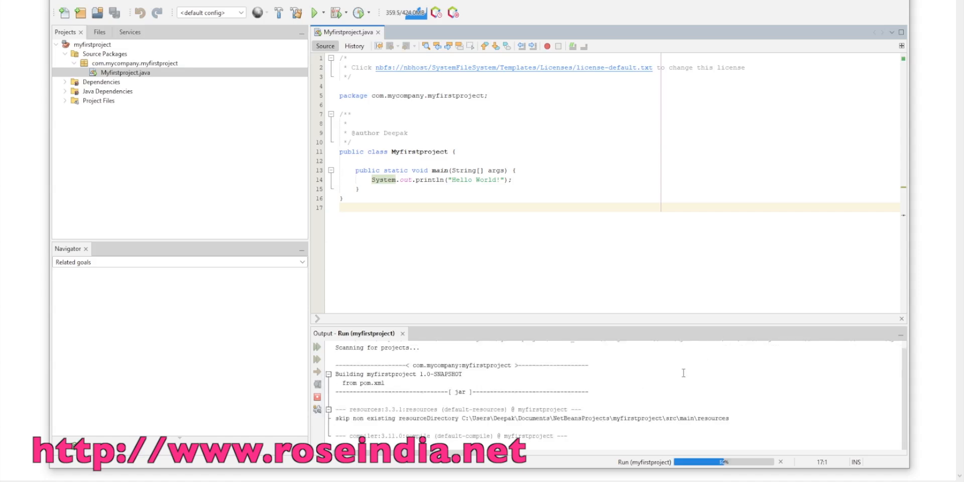
{"action": "left_click_drag", "start_coordinate": [488, 325], "coordinate": [489, 215]}
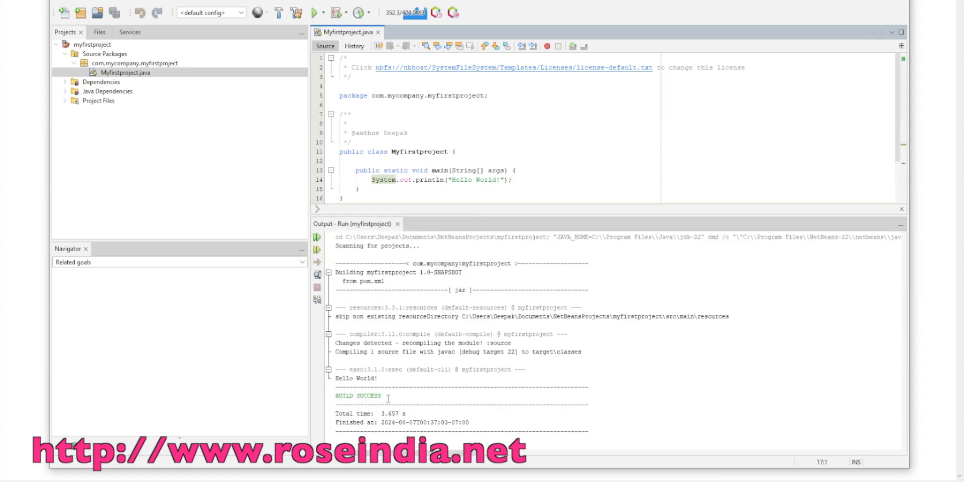
{"action": "left_click_drag", "start_coordinate": [336, 379], "coordinate": [378, 379]}
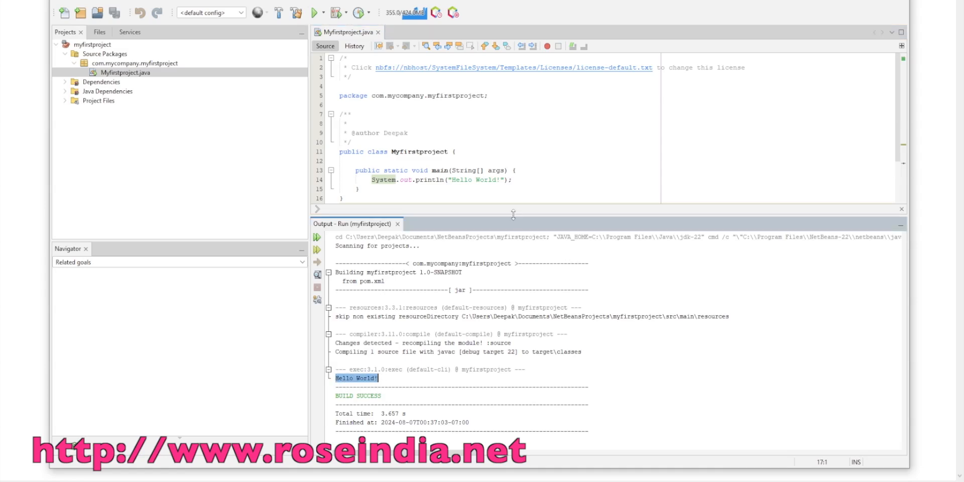
{"action": "left_click_drag", "start_coordinate": [514, 215], "coordinate": [512, 305]}
Step: Duplicate the System.out.println("Hello World!"); statement on a new line directly below it in the main method
{"action": "left_click", "coordinate": [518, 178]}
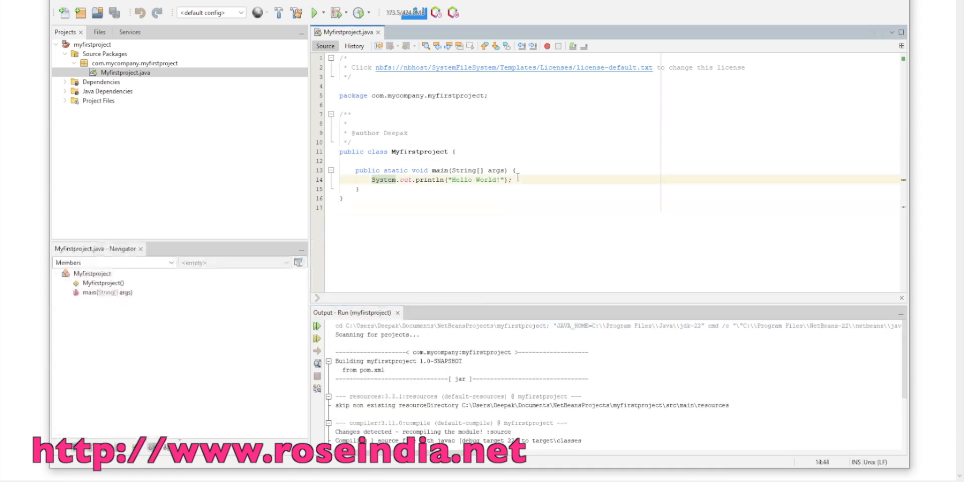
{"action": "left_click_drag", "start_coordinate": [518, 178], "coordinate": [372, 179]}
{"action": "key", "text": "ctrl+c"}
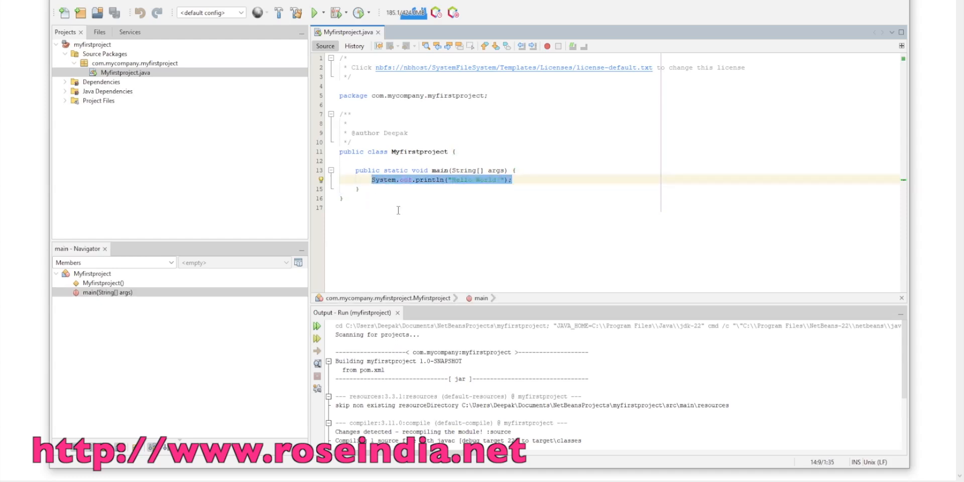
{"action": "key", "text": "End"}
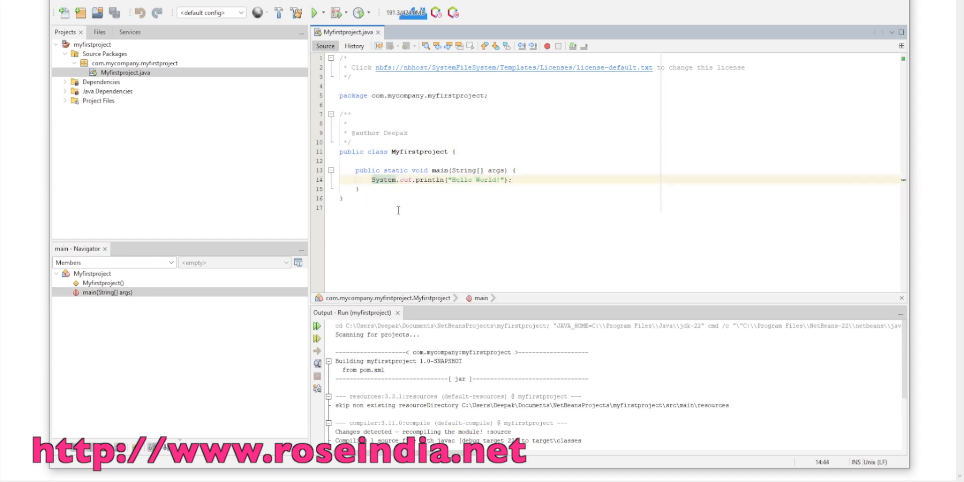
{"action": "key", "text": "Return"}
{"action": "key", "text": "ctrl+v"}
{"action": "left_click_drag", "start_coordinate": [449, 187], "coordinate": [492, 180]}
{"action": "type", "text": "new"}
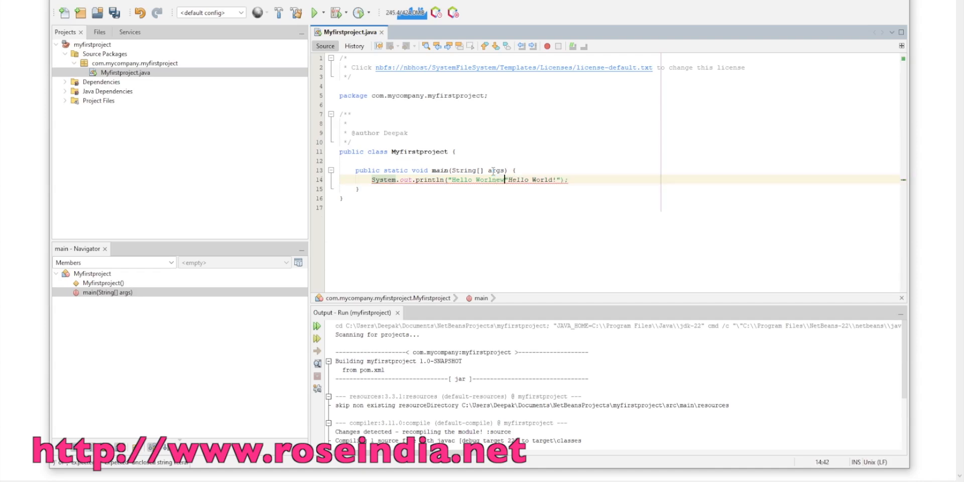
{"action": "key", "text": "ctrl+z"}
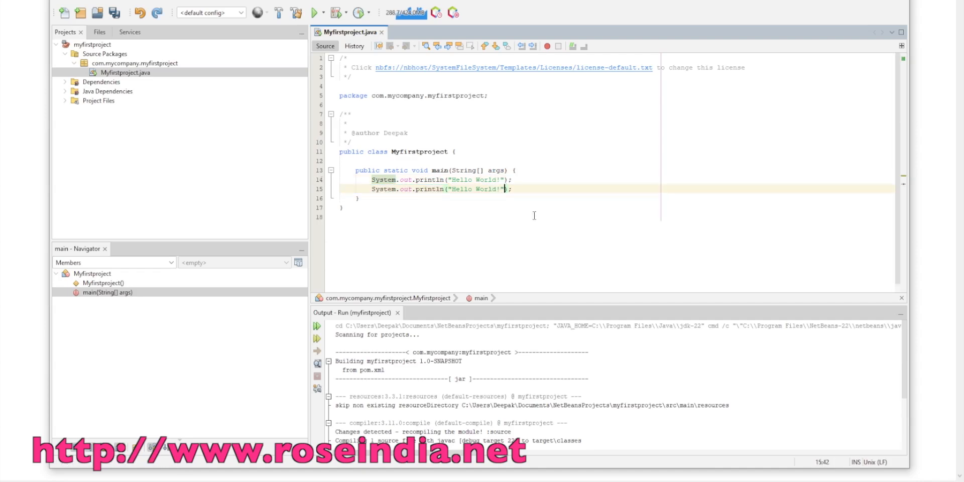
Step: Replace the "Hello World!" argument of the second println statement with new java.util.Date() and save Myfirstproject.java
{"action": "key", "text": "shift+Left"}
{"action": "key", "text": "shift+Left"}
{"action": "key", "text": "shift+Left"}
{"action": "key", "text": "shift+Left"}
{"action": "key", "text": "shift+Left"}
{"action": "key", "text": "shift+Left"}
{"action": "key", "text": "shift+Left"}
{"action": "key", "text": "shift+Left"}
{"action": "key", "text": "shift+Left"}
{"action": "key", "text": "shift+Left"}
{"action": "key", "text": "shift+Left"}
{"action": "key", "text": "shift+Left"}
{"action": "key", "text": "shift+Left"}
{"action": "key", "text": "shift+Left"}
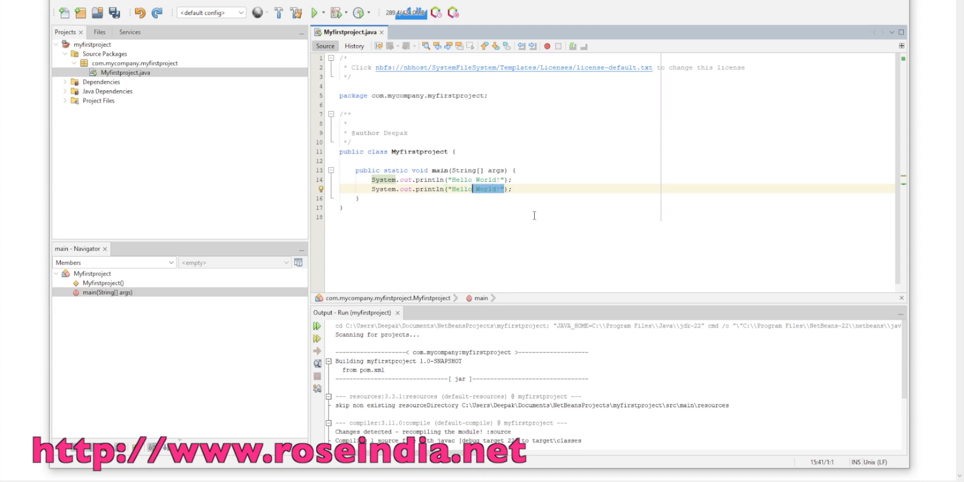
{"action": "key", "text": "BackSpace"}
{"action": "type", "text": "new java.u"}
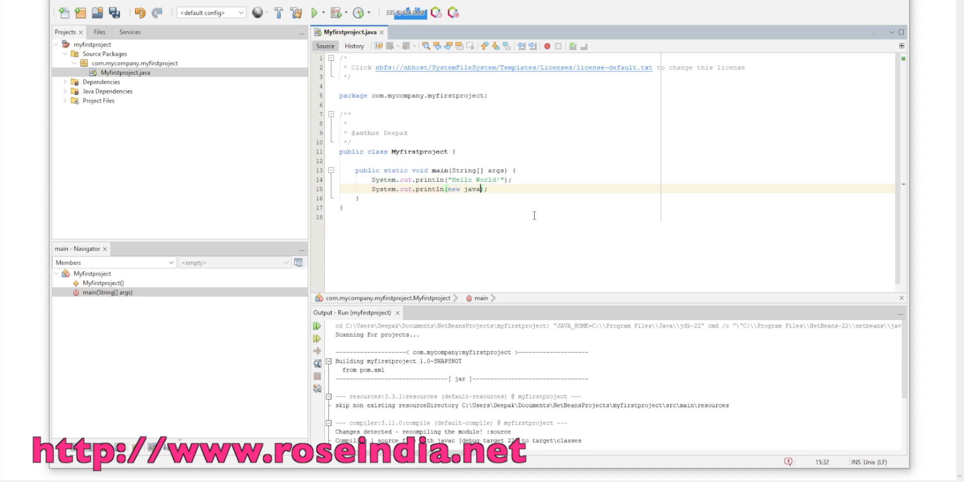
{"action": "type", "text": "til."}
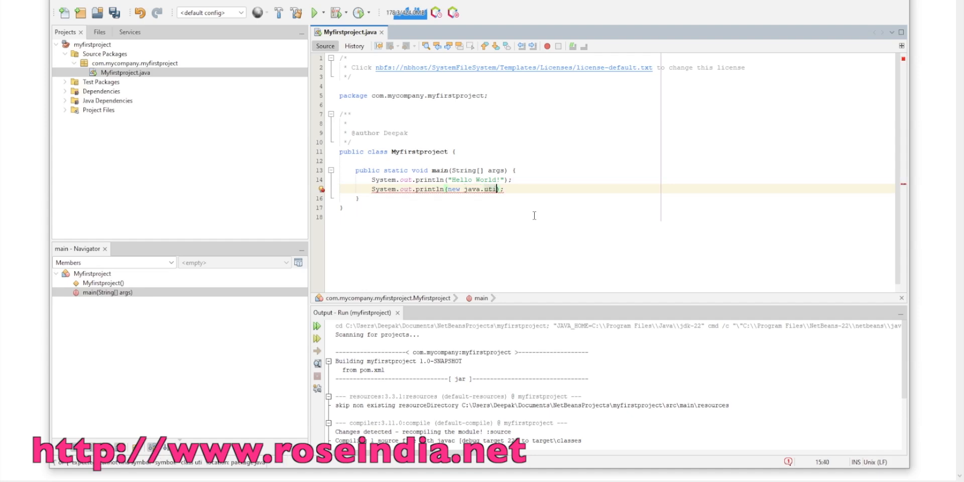
{"action": "type", "text": "Date("}
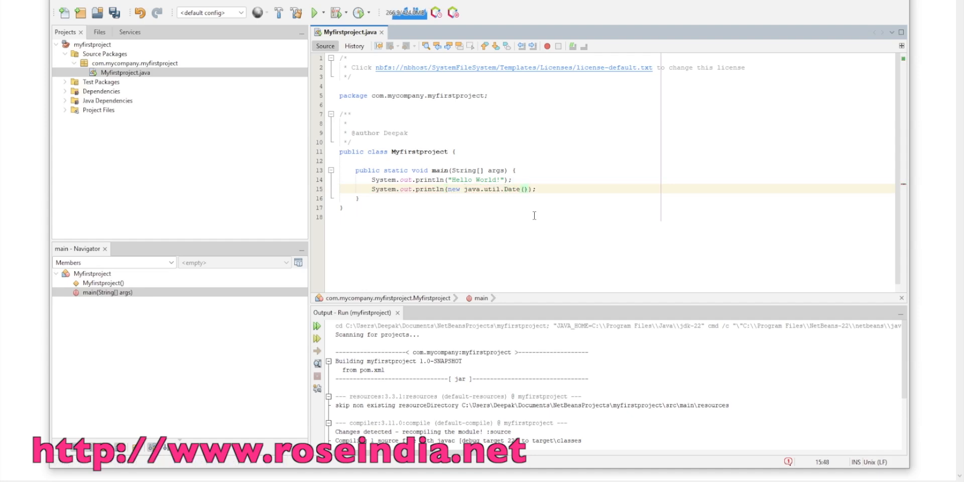
{"action": "key", "text": "ctrl+s"}
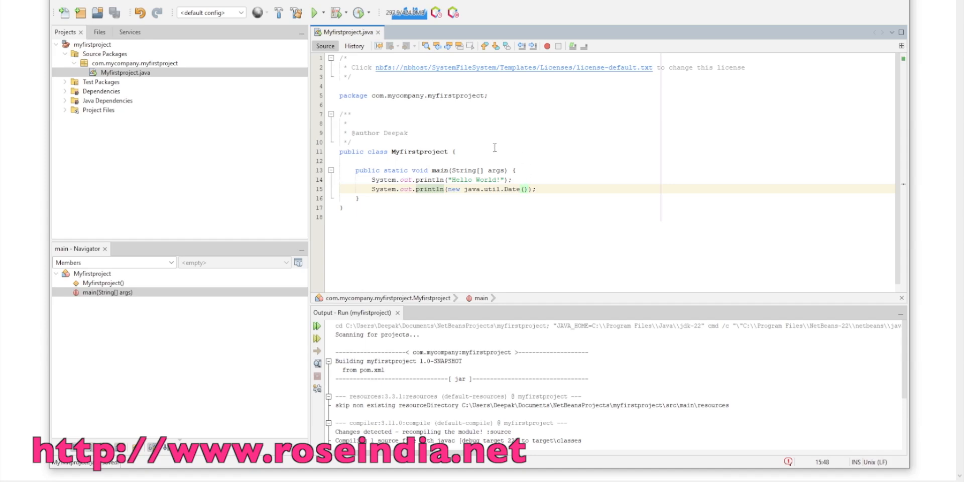
Step: Run the project again and compare the printed lines with the println(new java.util.Date()) statement in the code
{"action": "left_click", "coordinate": [315, 13]}
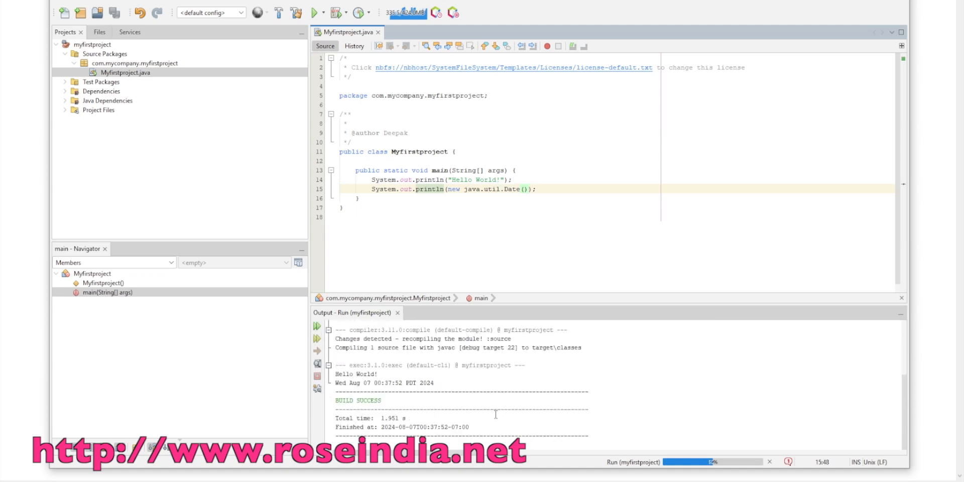
{"action": "left_click_drag", "start_coordinate": [335, 374], "coordinate": [387, 373]}
{"action": "left_click", "coordinate": [406, 372]}
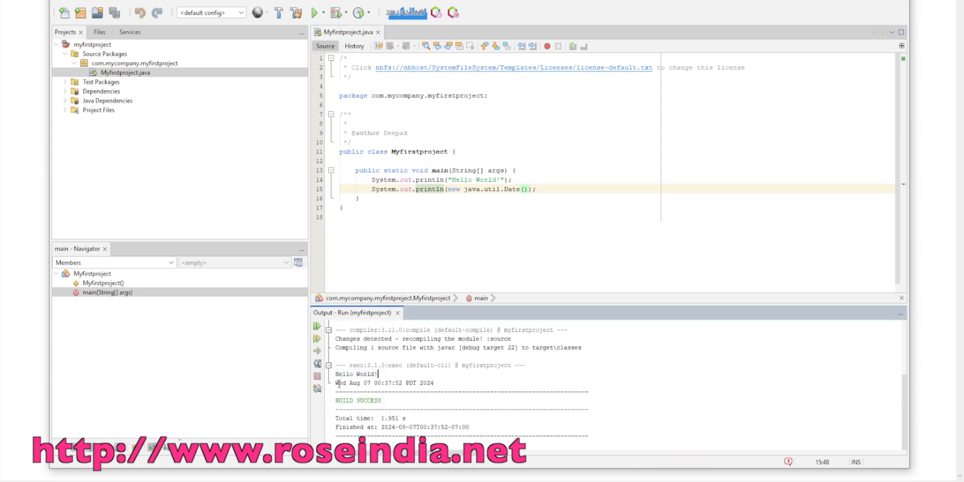
{"action": "triple_click", "coordinate": [459, 378]}
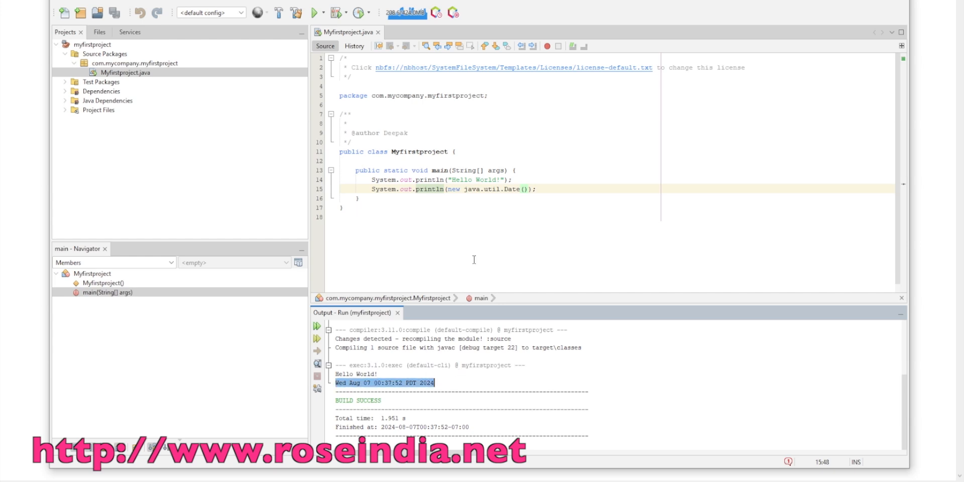
{"action": "left_click", "coordinate": [478, 223]}
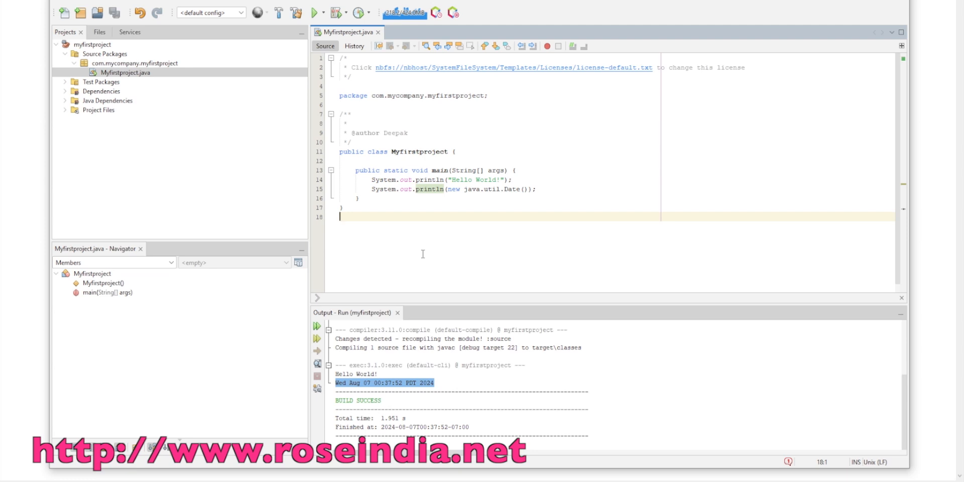
{"action": "left_click_drag", "start_coordinate": [518, 181], "coordinate": [553, 189]}
{"action": "left_click", "coordinate": [422, 207]}
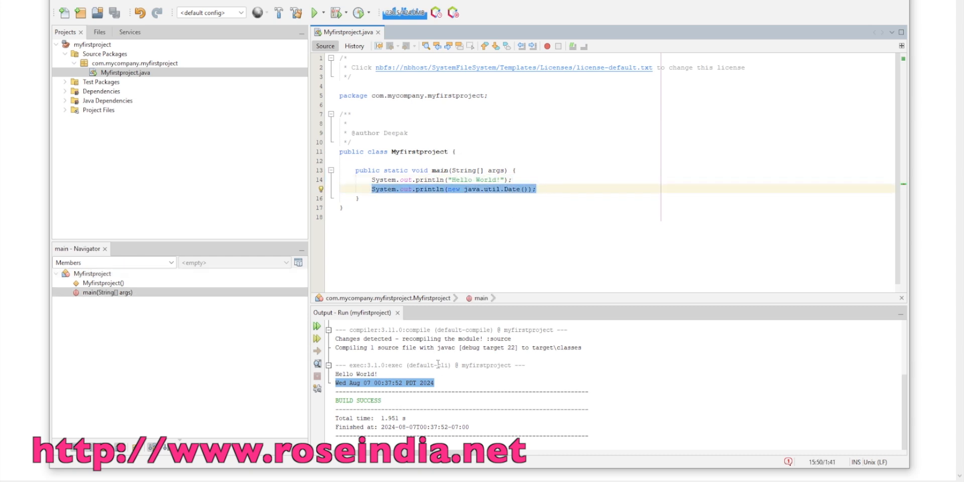
{"action": "left_click", "coordinate": [425, 397]}
{"action": "left_click", "coordinate": [448, 210]}
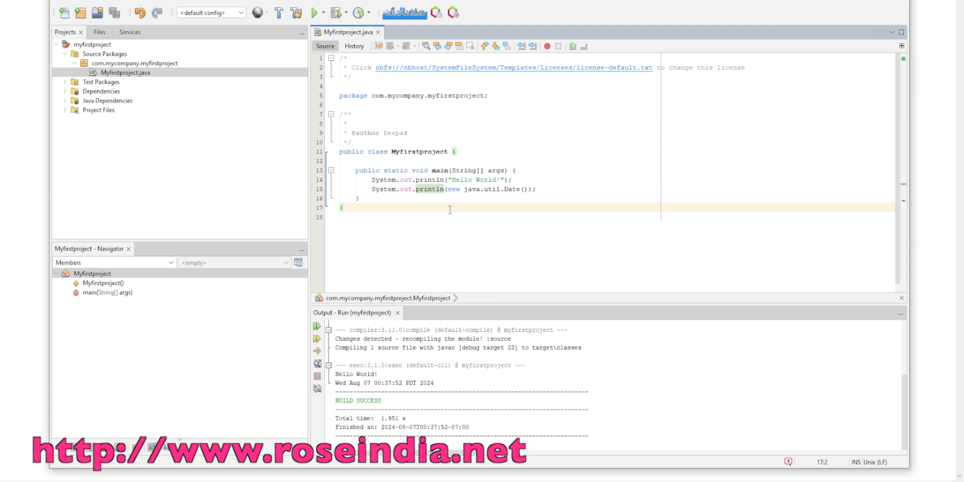
Step: Examine the new-project types for Java with Maven, Gradle and Ant, HTML5/JavaScript, C/C++, PHP and Samples without creating a project
{"action": "left_click", "coordinate": [78, 2]}
{"action": "left_click", "coordinate": [98, 10]}
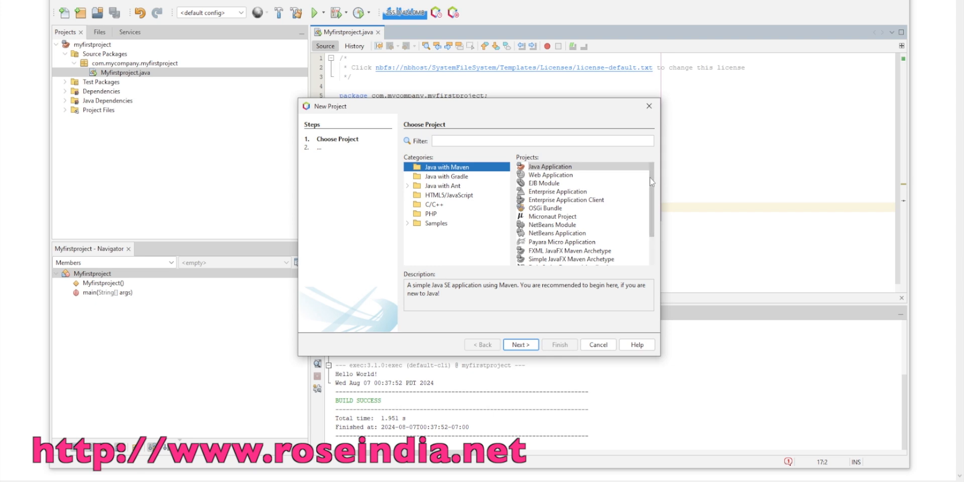
{"action": "scroll", "coordinate": [650, 177], "scroll_direction": "down", "scroll_amount": 2}
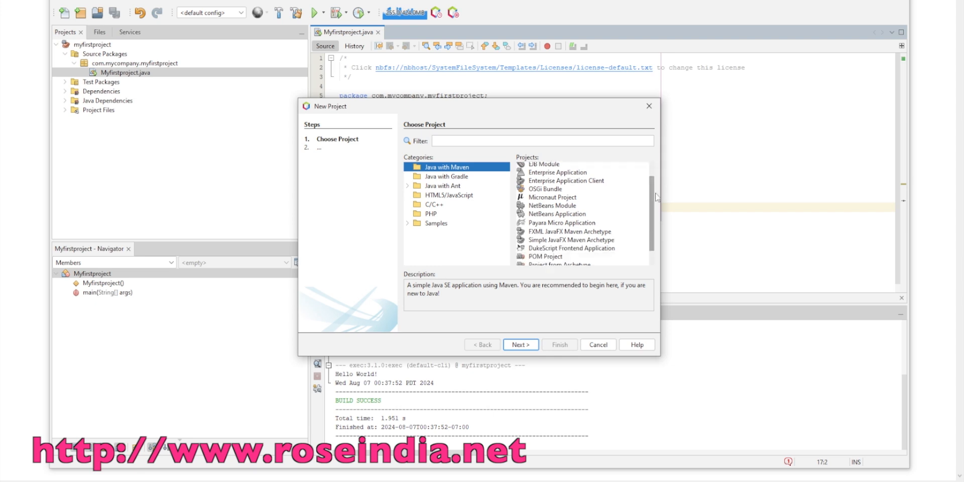
{"action": "left_click", "coordinate": [445, 178]}
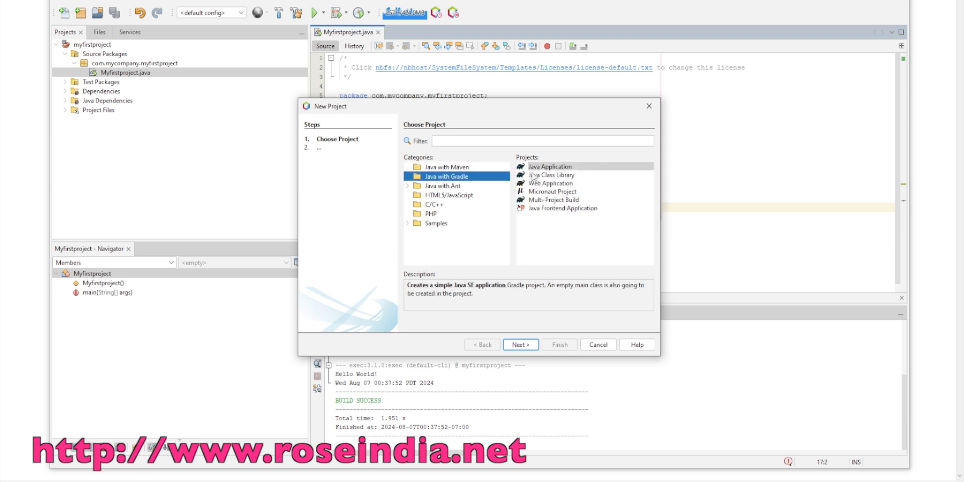
{"action": "left_click", "coordinate": [446, 187]}
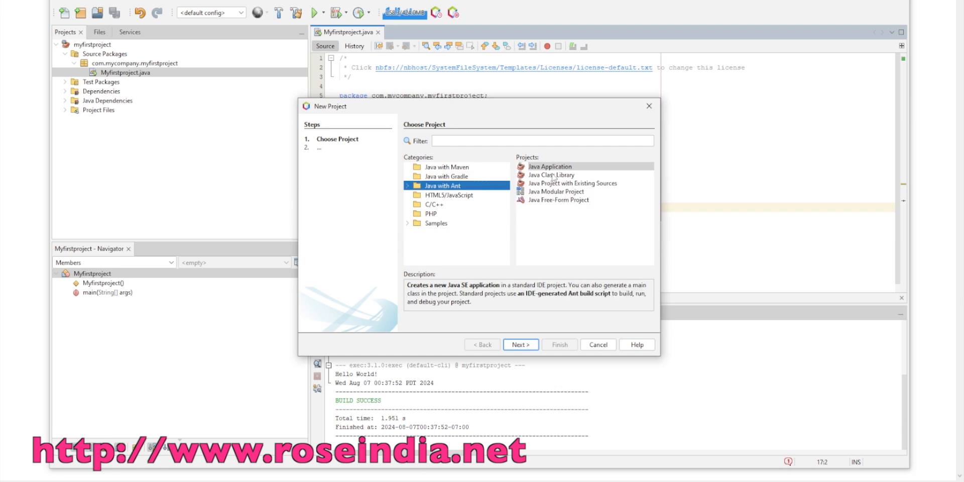
{"action": "left_click", "coordinate": [445, 196]}
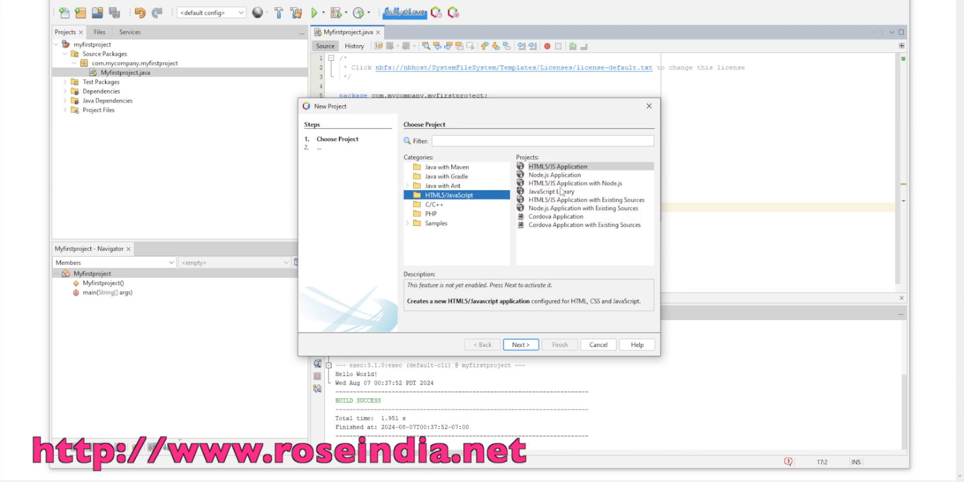
{"action": "left_click", "coordinate": [430, 205]}
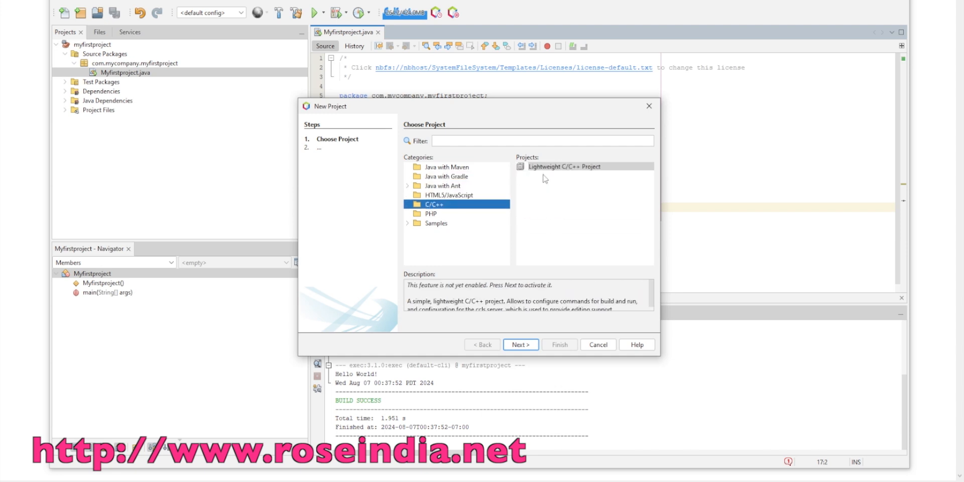
{"action": "left_click", "coordinate": [431, 214]}
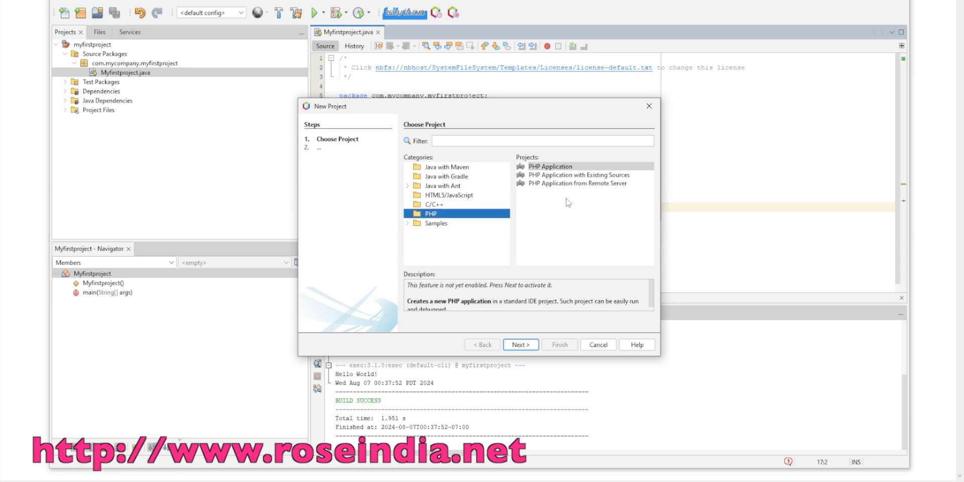
{"action": "left_click", "coordinate": [438, 224]}
{"action": "left_click", "coordinate": [407, 223]}
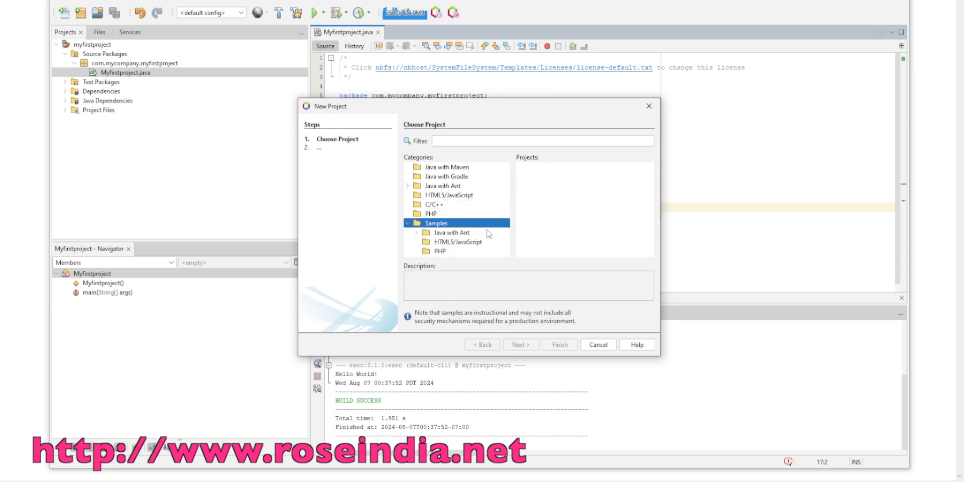
{"action": "left_click", "coordinate": [452, 233]}
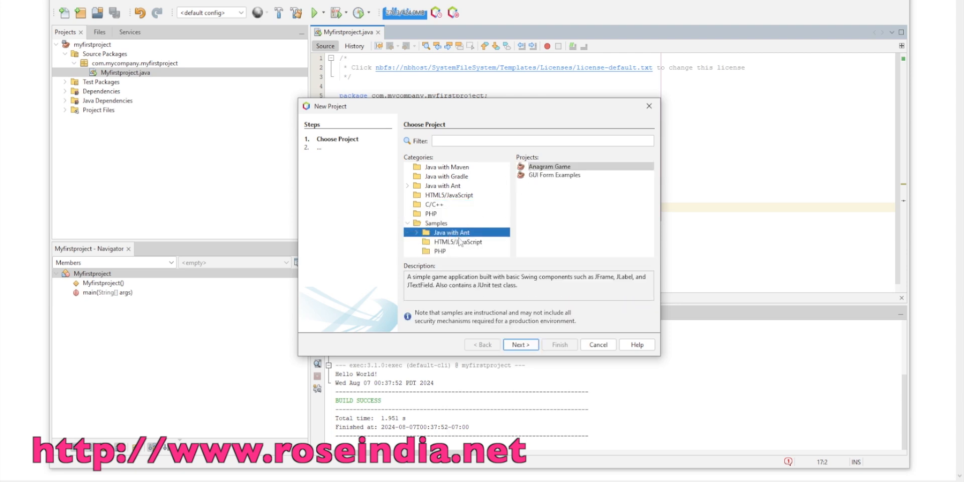
{"action": "left_click", "coordinate": [459, 243]}
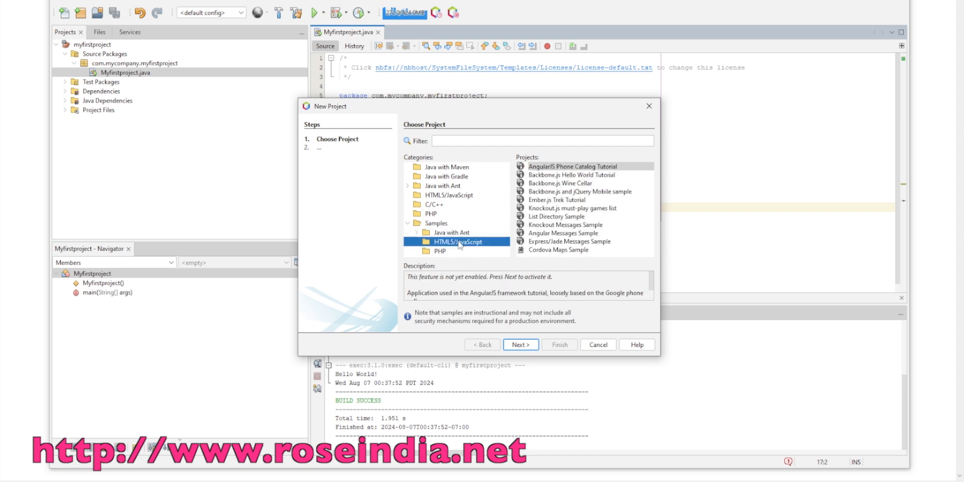
{"action": "left_click", "coordinate": [447, 252]}
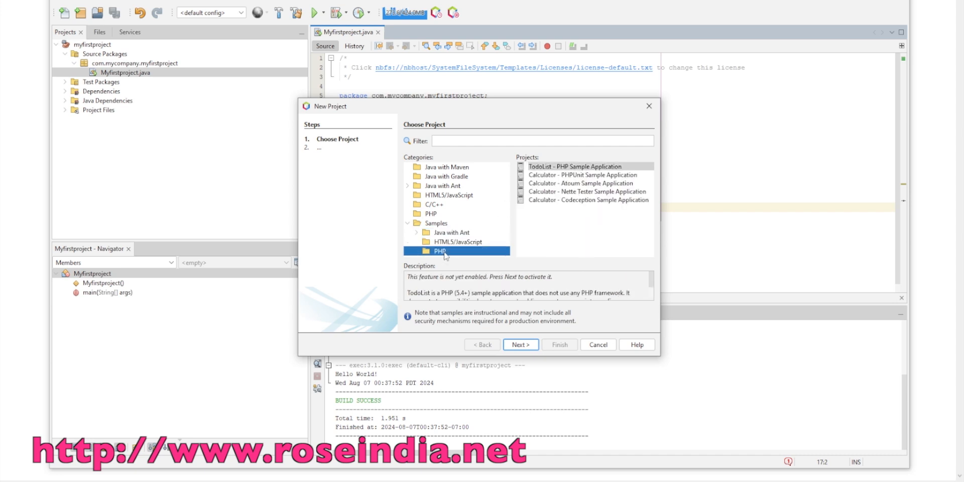
{"action": "left_click", "coordinate": [598, 345]}
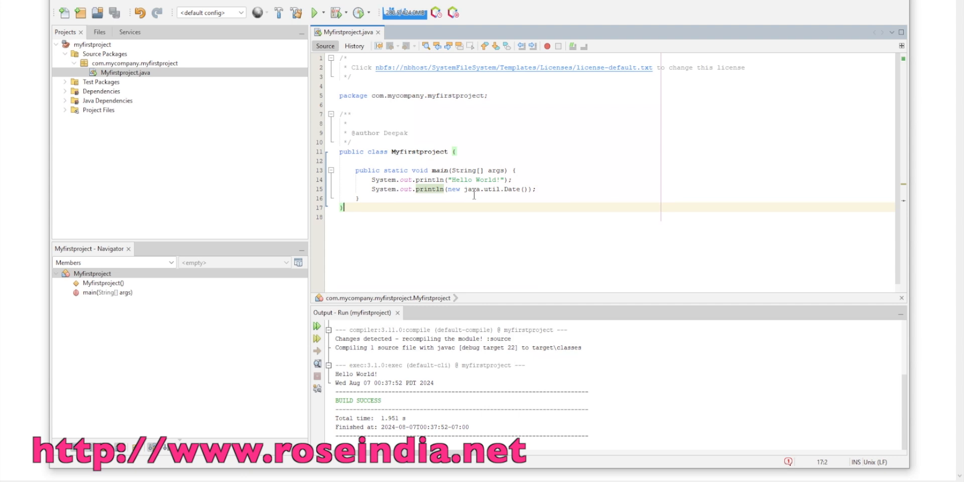